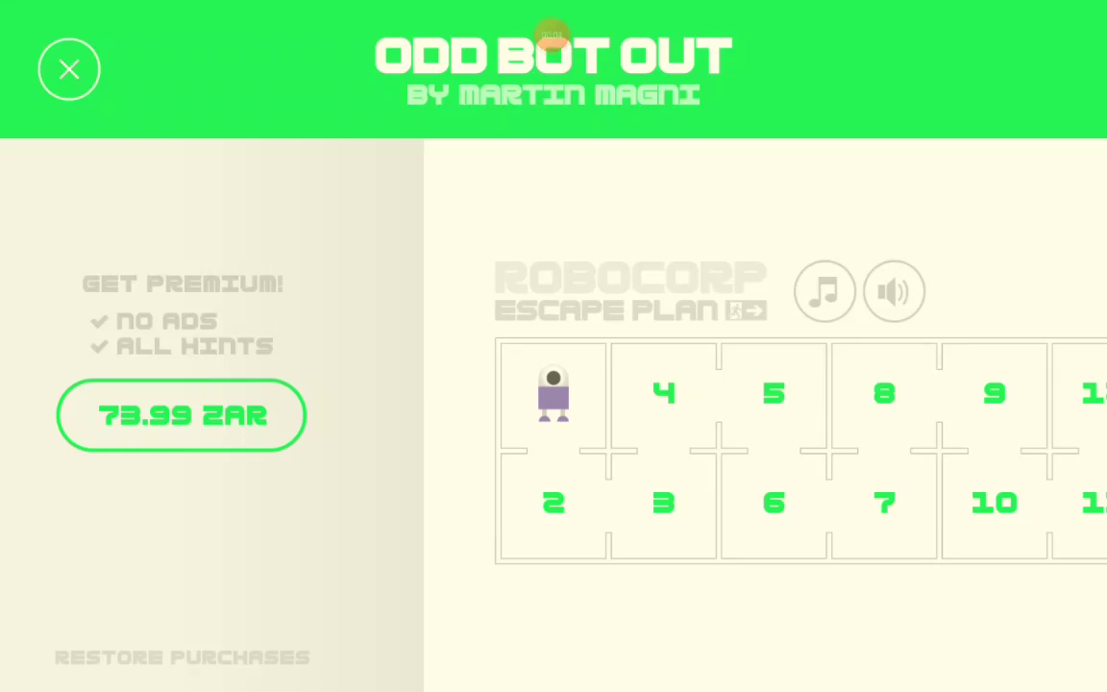
# - Start level 1 from the Robocorp Escape Plan map
pyautogui.click(553, 394)
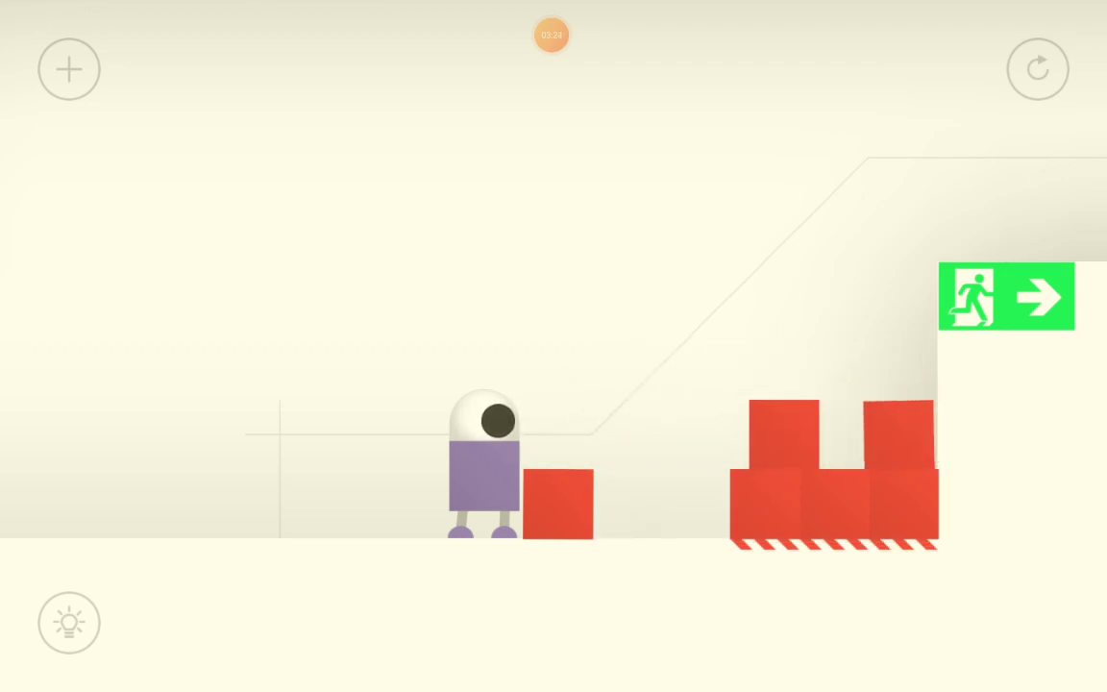
# - Shift the upper red block right into the gap and add a top step to the staircase
pyautogui.moveTo(783, 435); pyautogui.dragTo(835, 434)
pyautogui.moveTo(558, 504); pyautogui.dragTo(904, 365)
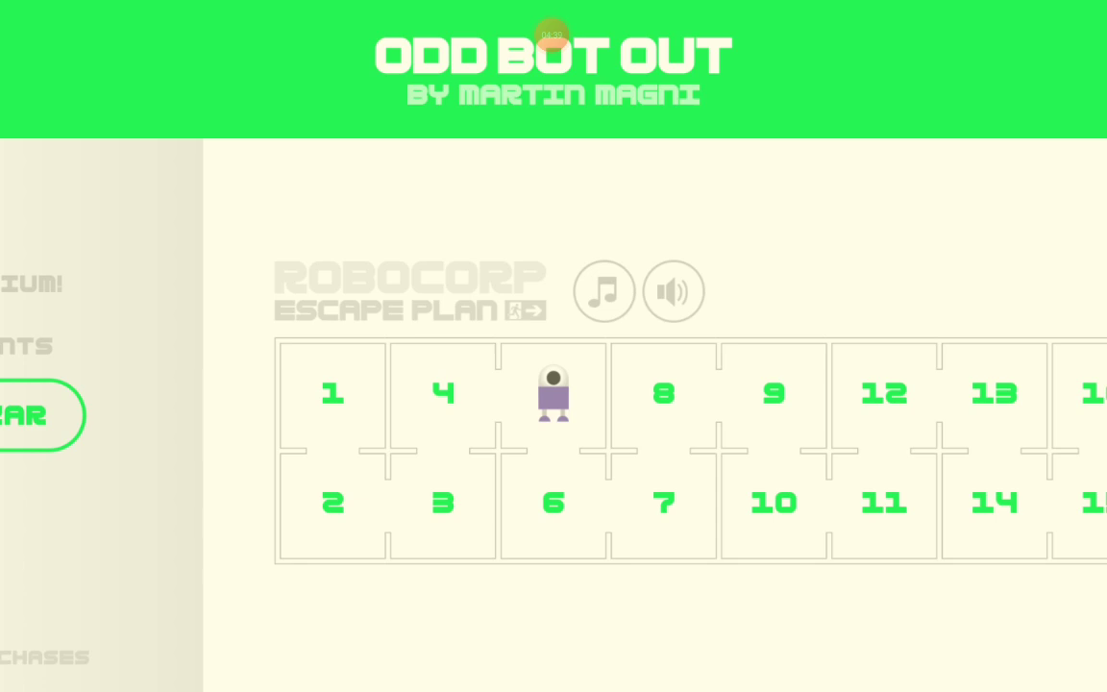
# - Load level 6 from the next room on the escape plan map
pyautogui.click(553, 396)
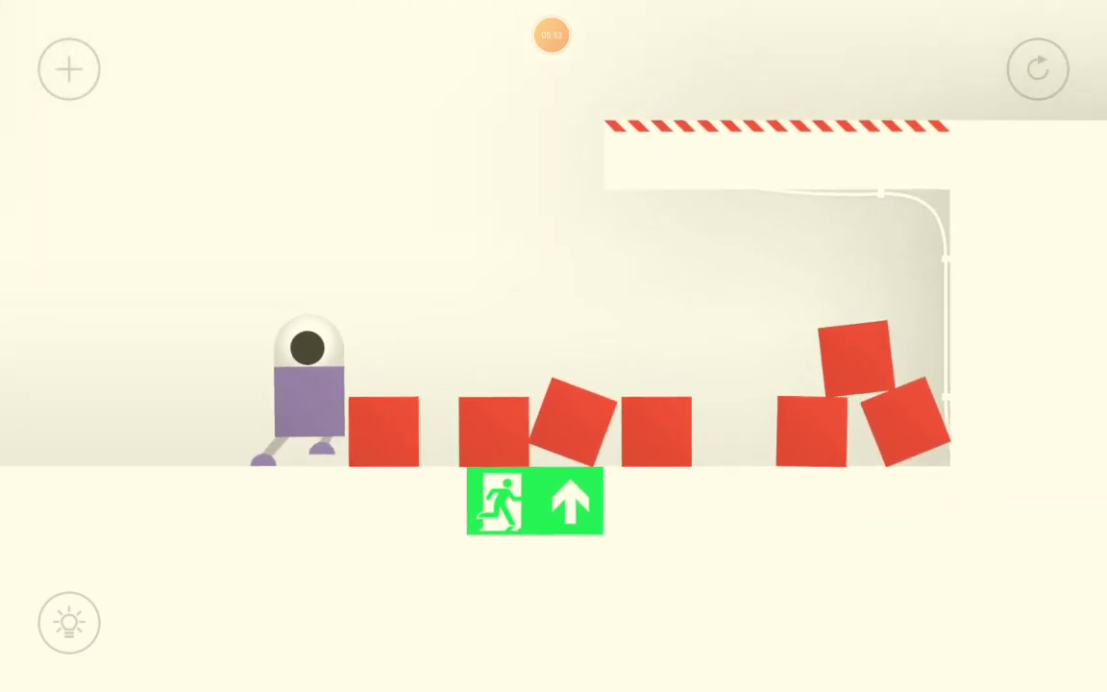
# - Lift a red box and drop the floating red block onto the striped ledge
pyautogui.moveTo(958, 365); pyautogui.dragTo(788, 317)
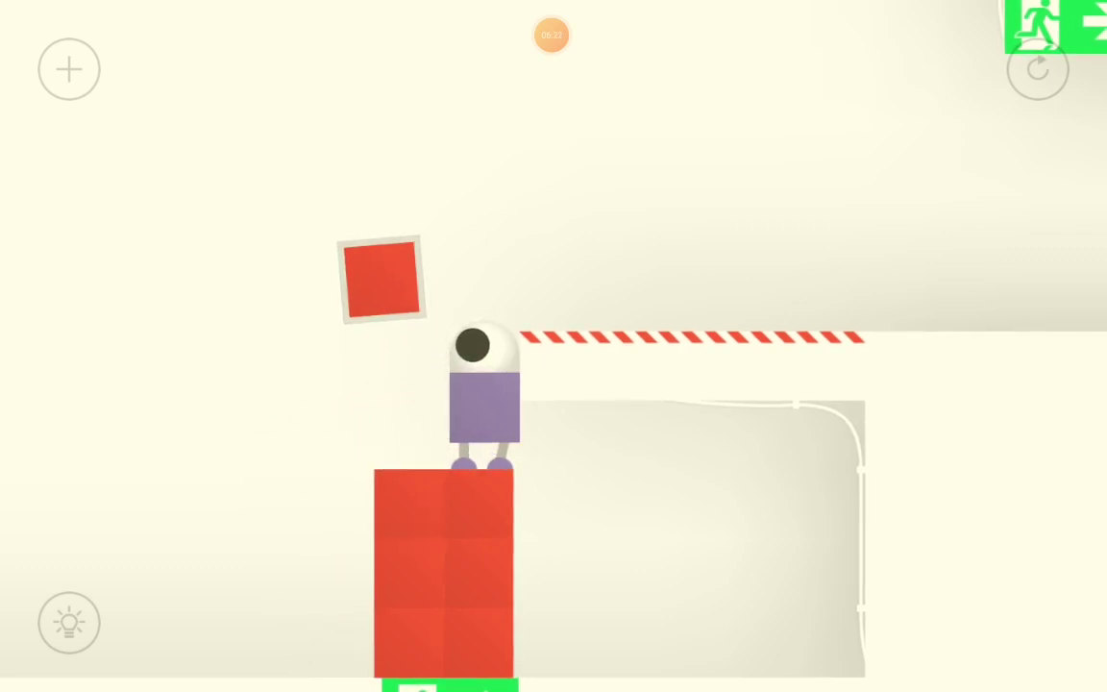
pyautogui.moveTo(529, 154); pyautogui.dragTo(639, 296)
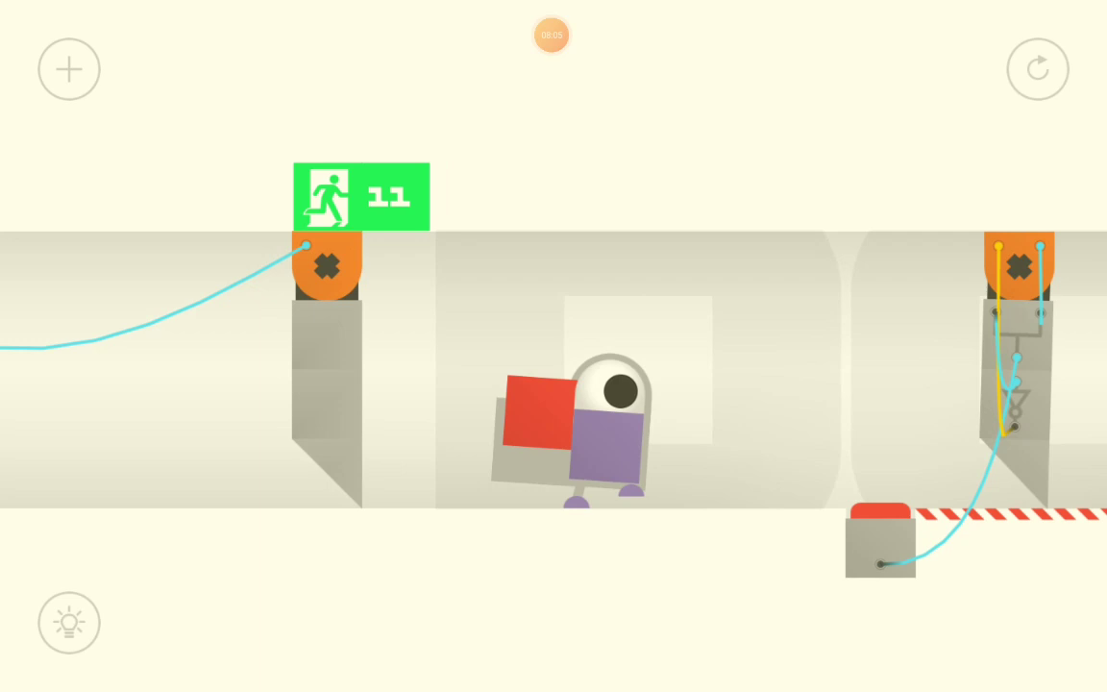
# - Throw the red box onto the floor switch and walk the robot right through the corridor
pyautogui.moveTo(499, 404); pyautogui.dragTo(865, 413)
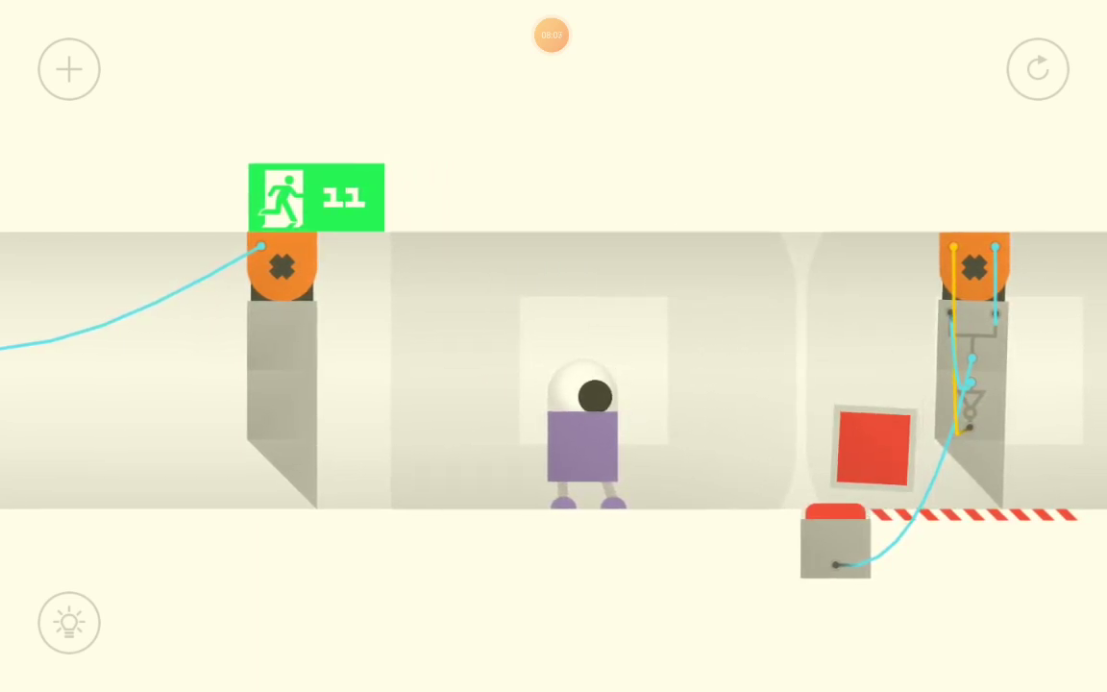
pyautogui.moveTo(581, 432); pyautogui.dragTo(836, 433)
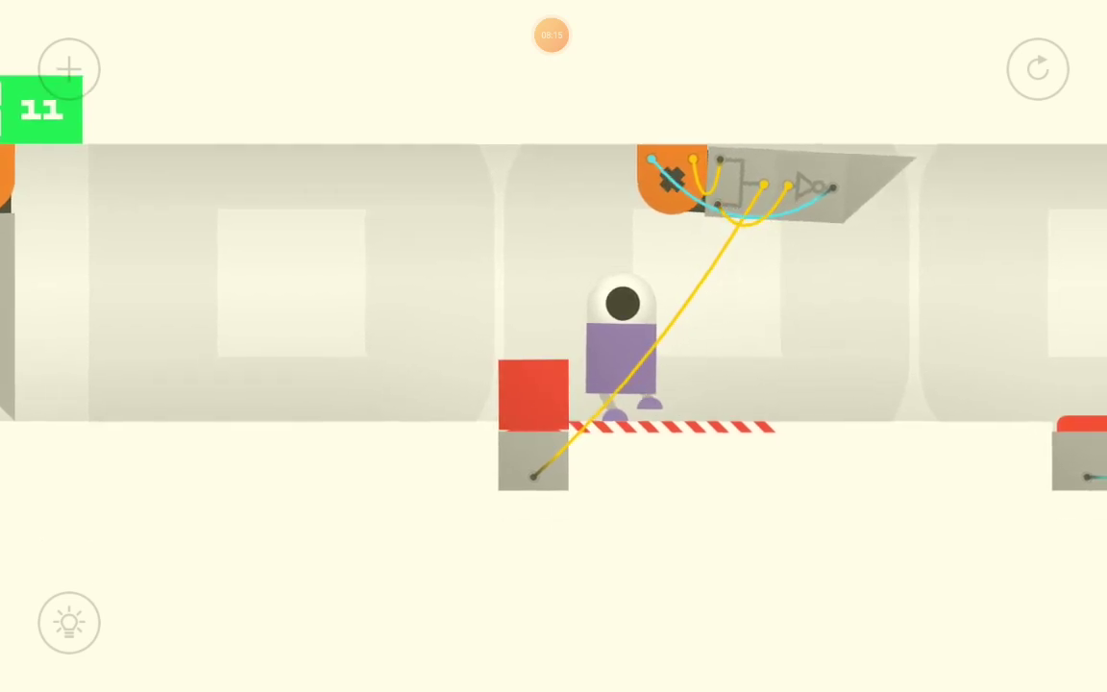
pyautogui.moveTo(630, 423); pyautogui.dragTo(865, 423)
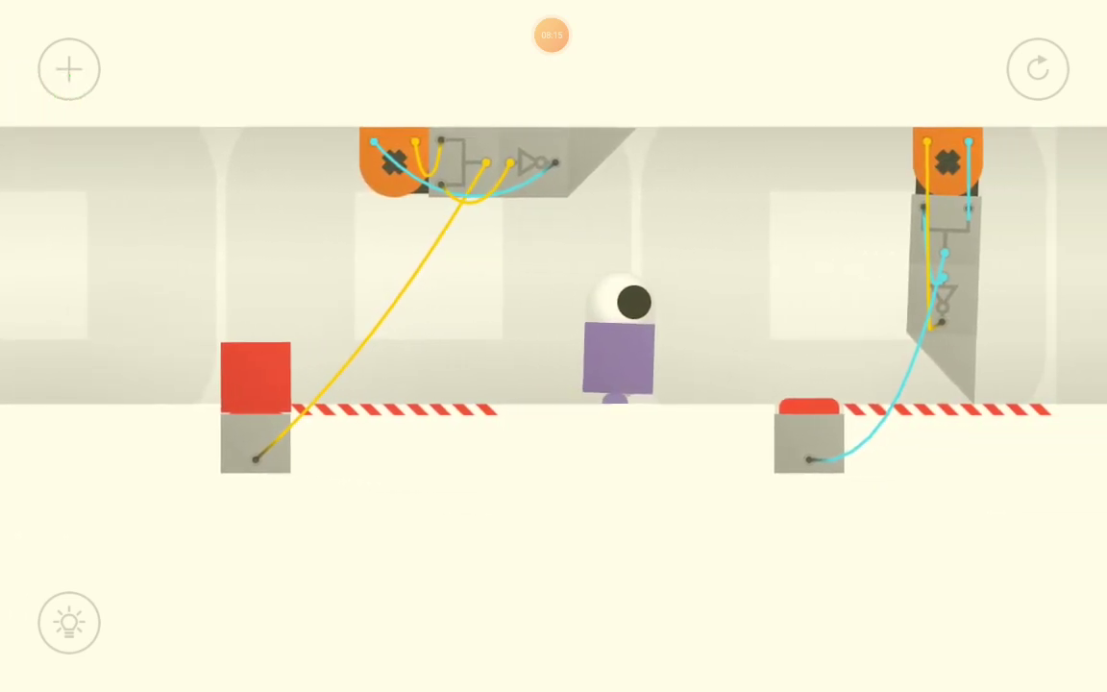